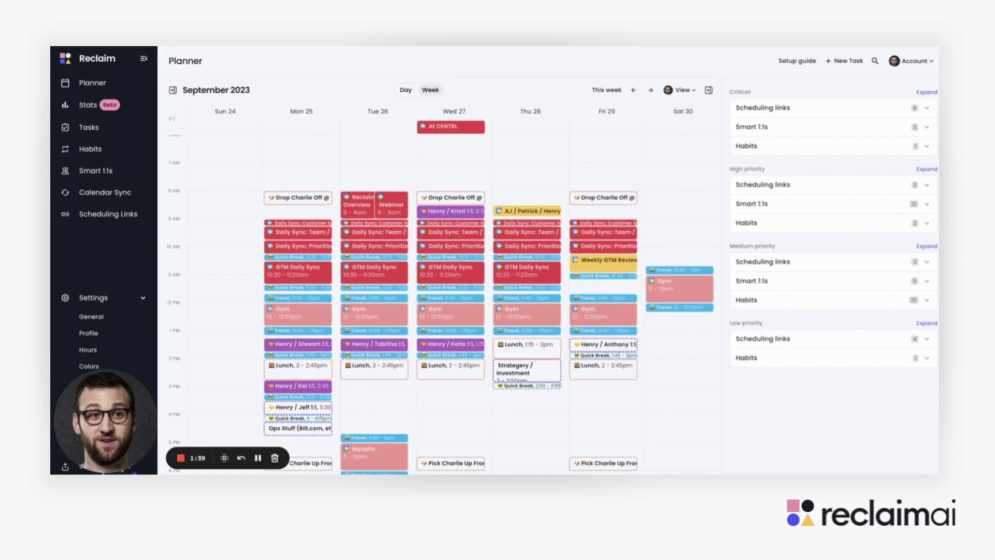
# Expand and collapse the critical-priority scheduling links, then go to the Habits list
pyautogui.click(923, 108)
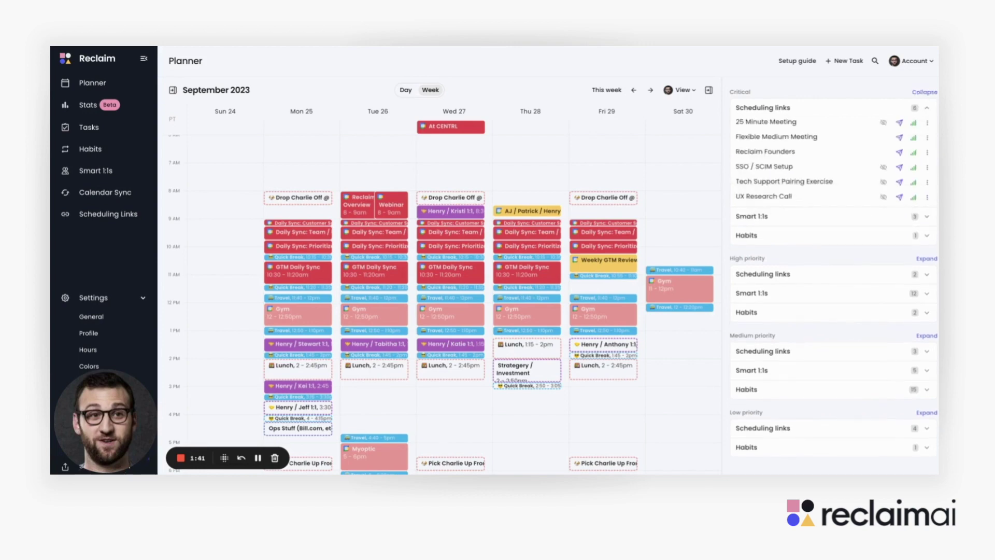
pyautogui.click(928, 109)
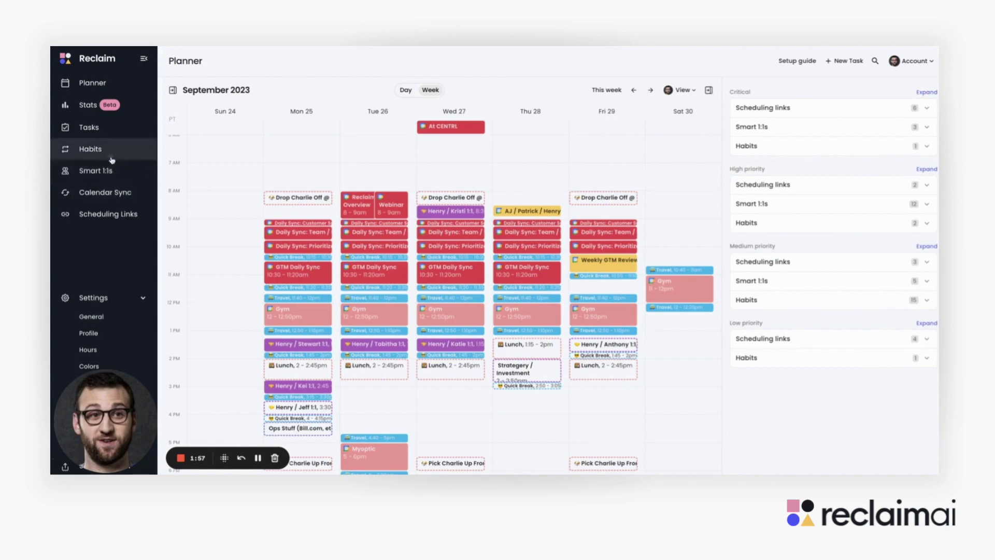
pyautogui.click(91, 149)
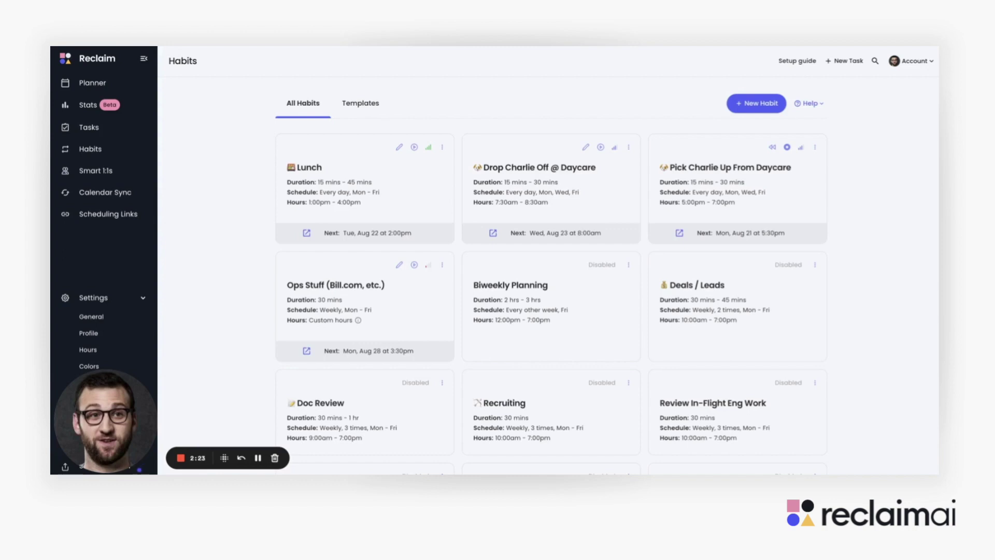
# Check the Lunch habit's priority levels and open its details page
pyautogui.click(428, 148)
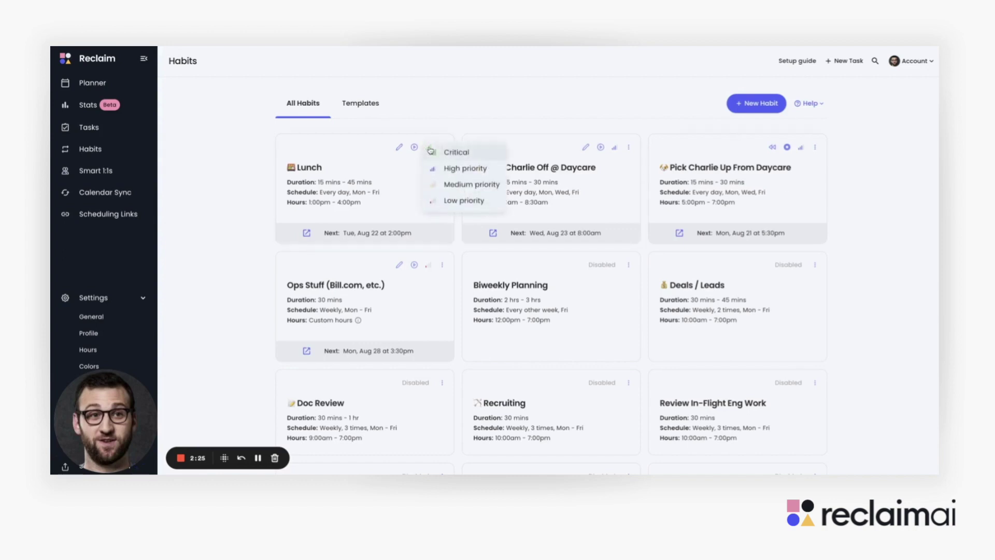
pyautogui.click(516, 103)
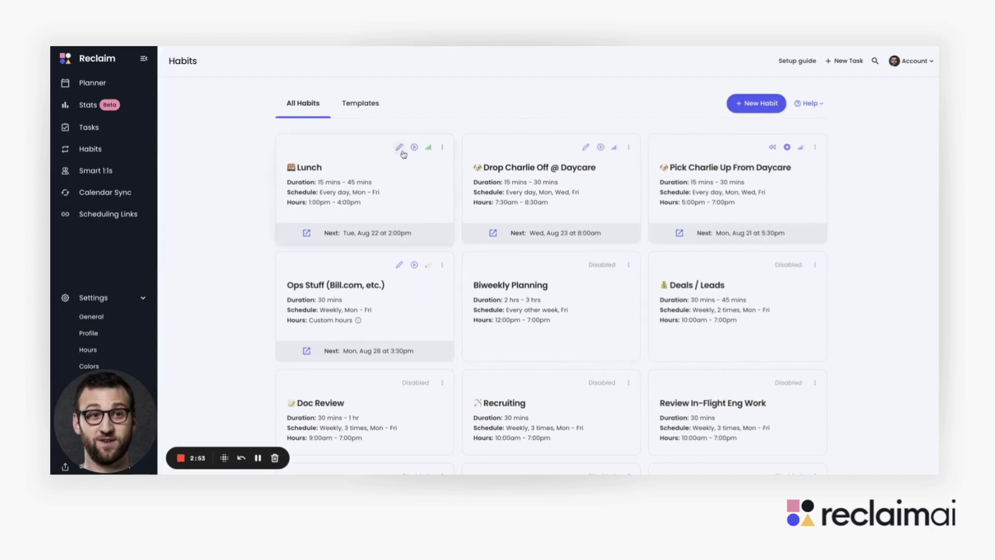
pyautogui.click(427, 147)
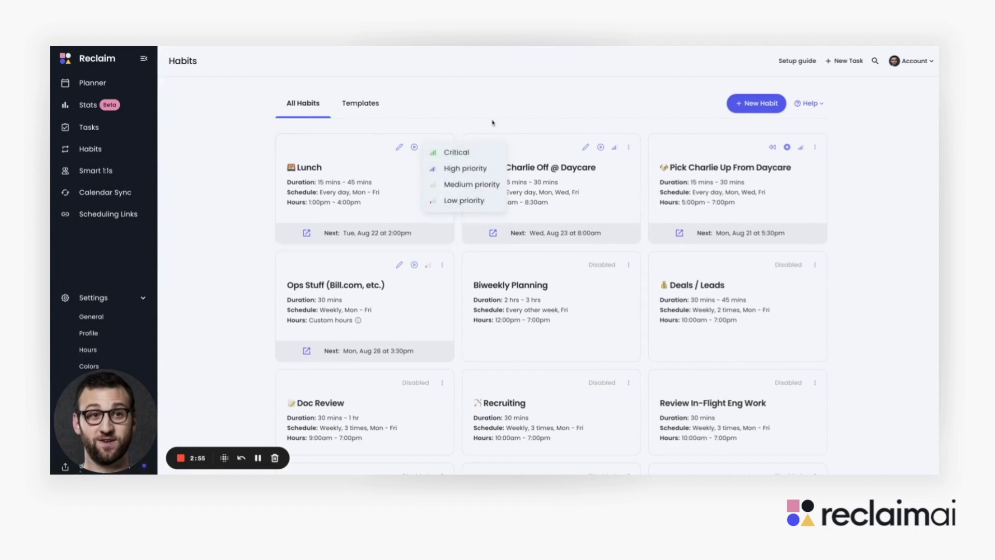
pyautogui.click(421, 195)
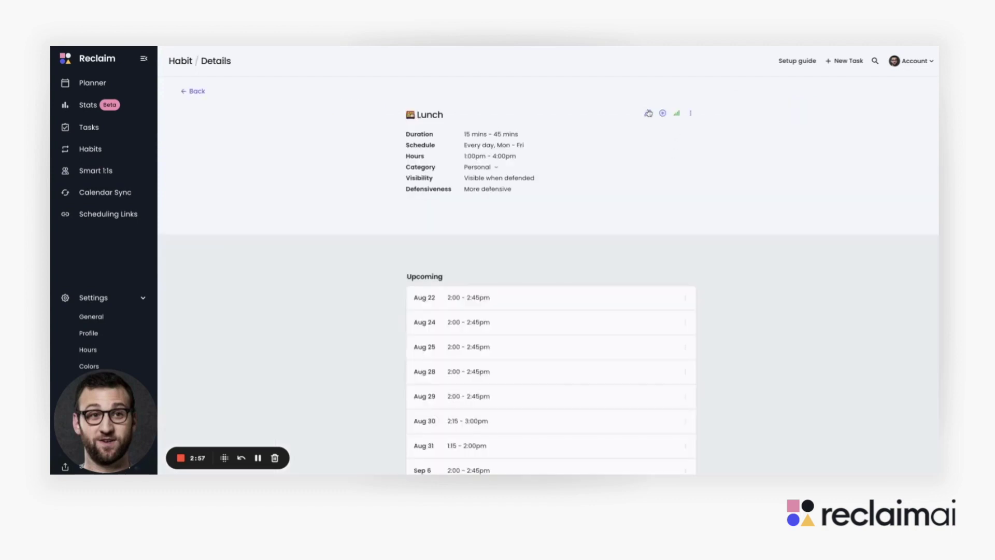
# Open the Lunch habit's edit form and review its priority, keeping Critical
pyautogui.click(647, 113)
pyautogui.click(449, 197)
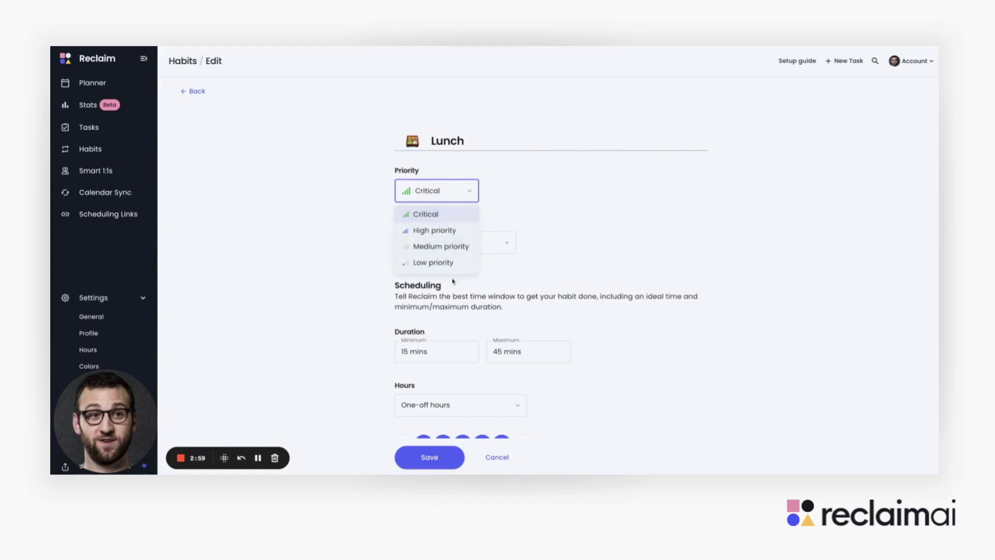
pyautogui.click(576, 122)
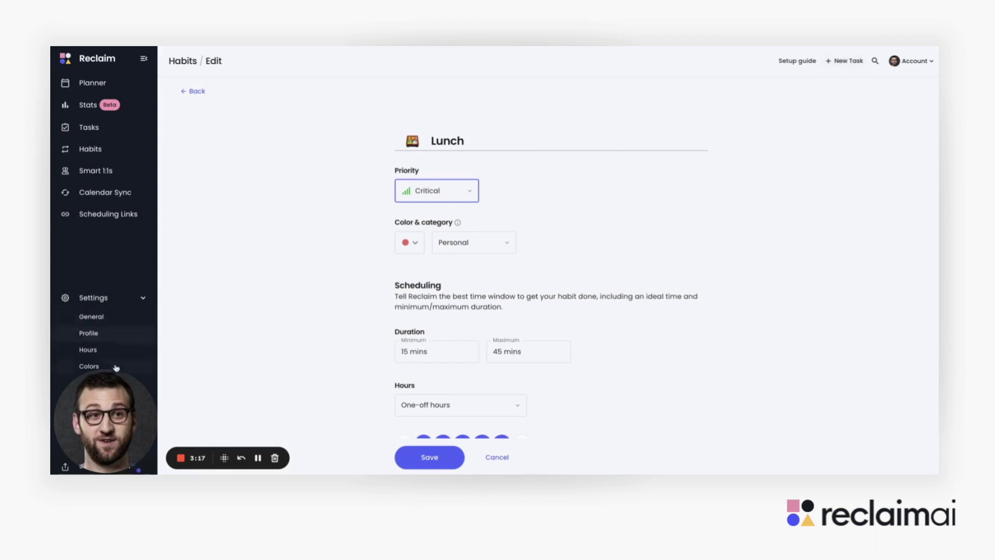
# Open General settings and bring up the default task priority (High) for editing
pyautogui.click(116, 317)
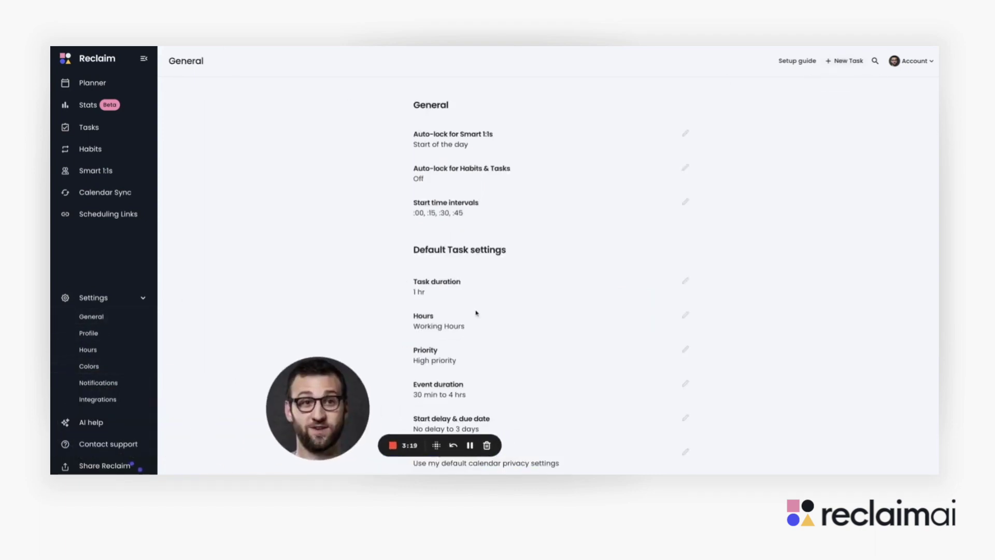
pyautogui.scroll(-2, 476, 313)
pyautogui.click(445, 262)
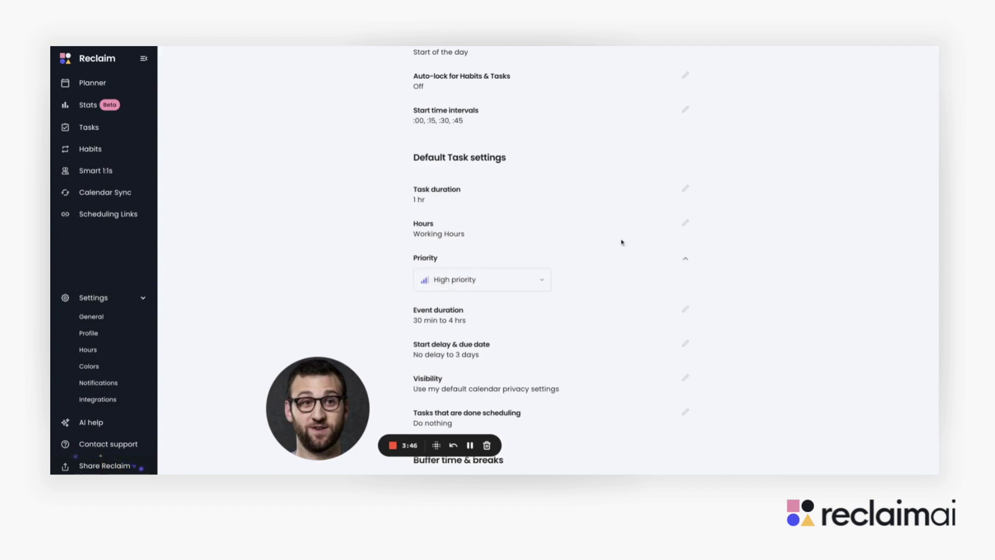
# Start a new task, view its priority levels, then dismiss it without creating it
pyautogui.scroll(3, 732, 290)
pyautogui.click(848, 61)
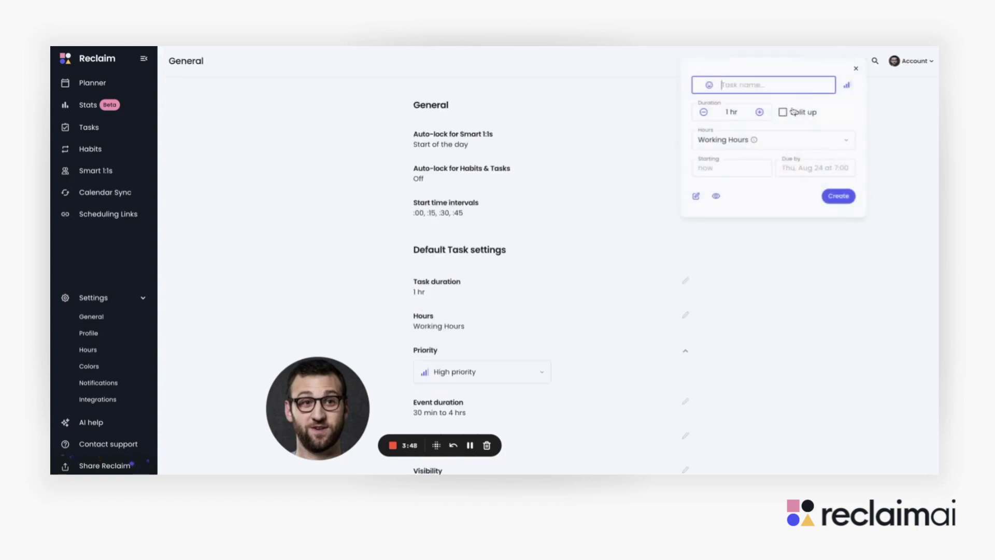
pyautogui.click(848, 85)
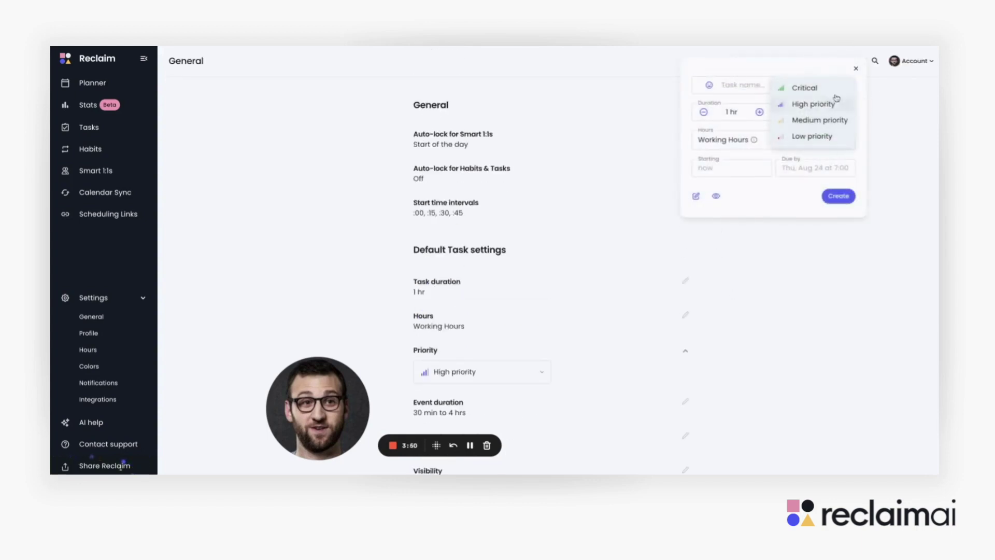
pyautogui.click(856, 68)
pyautogui.click(855, 69)
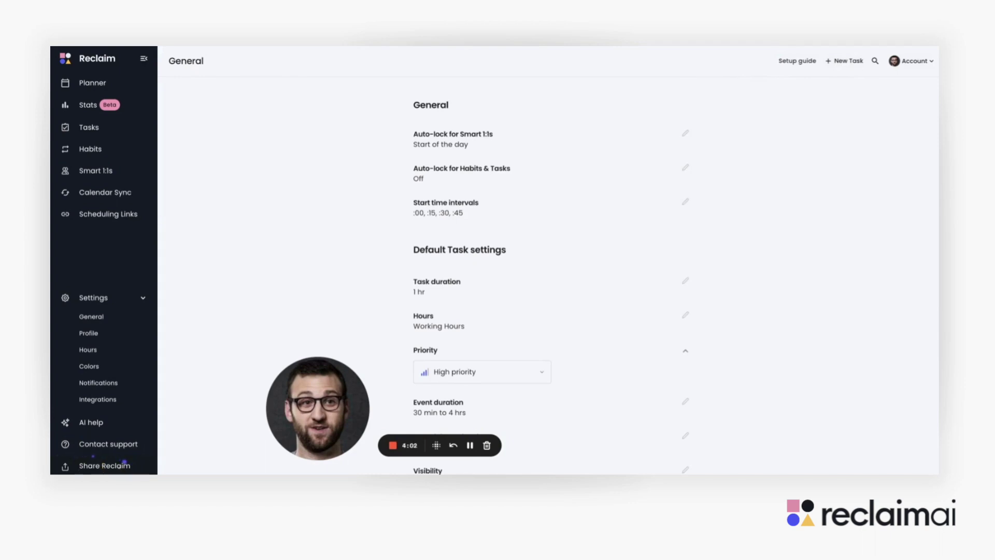
# Browse the Smart 1:1s cards and their priority icons, then move to Scheduling Links
pyautogui.click(128, 174)
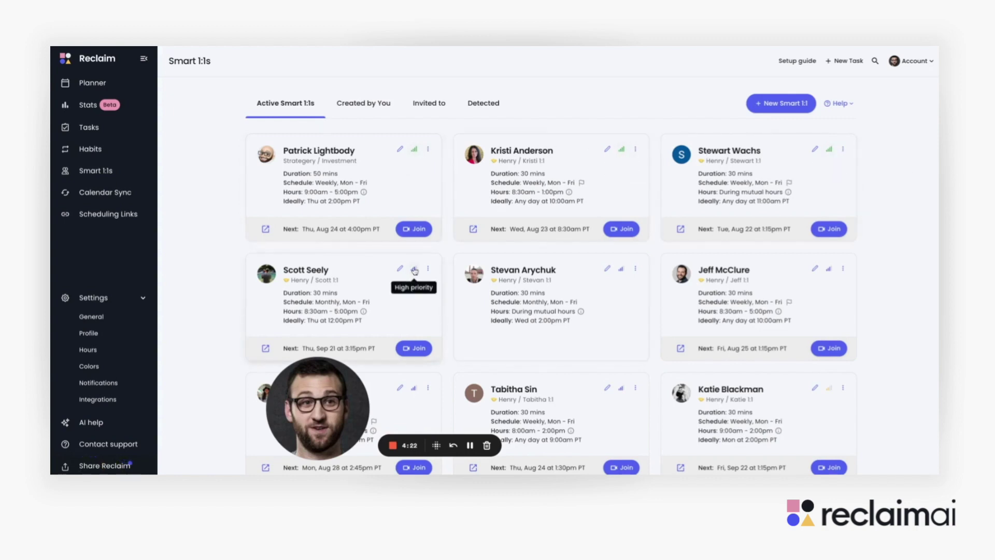
pyautogui.scroll(-3, 734, 277)
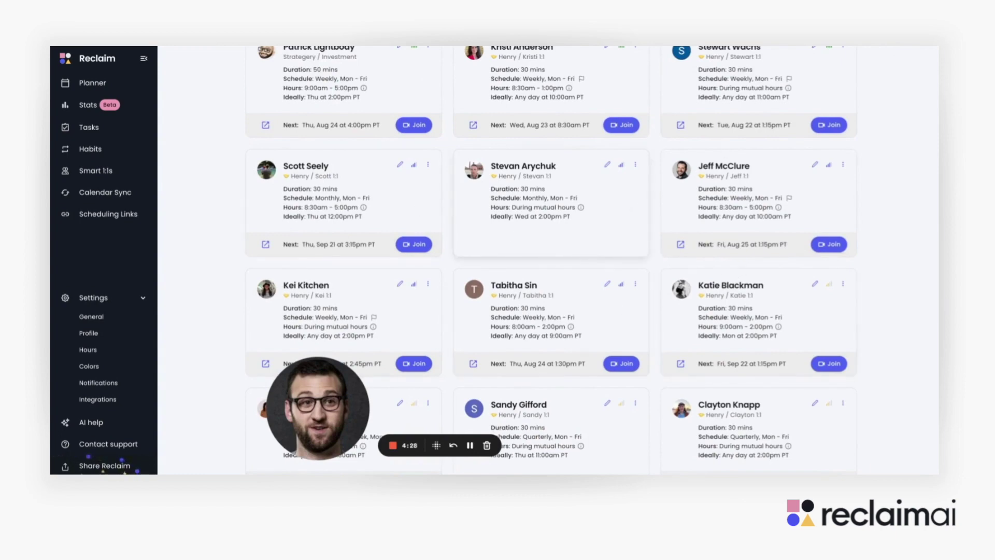
pyautogui.scroll(-3, 580, 256)
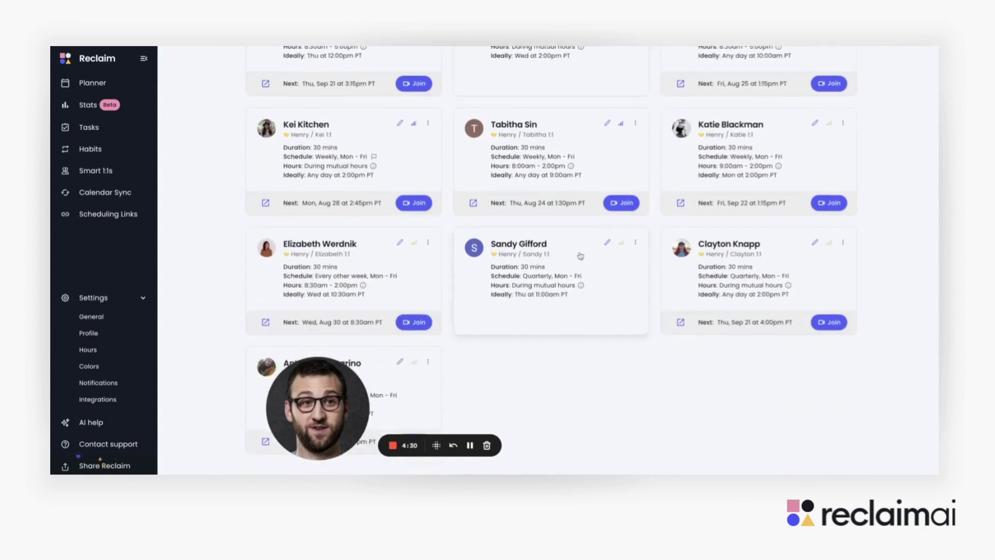
pyautogui.scroll(5, 580, 255)
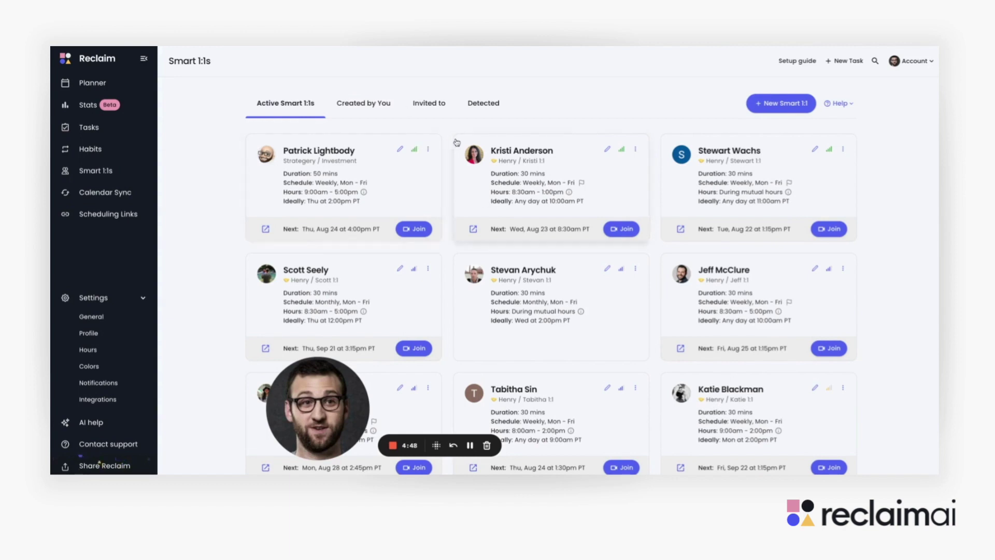
pyautogui.click(123, 214)
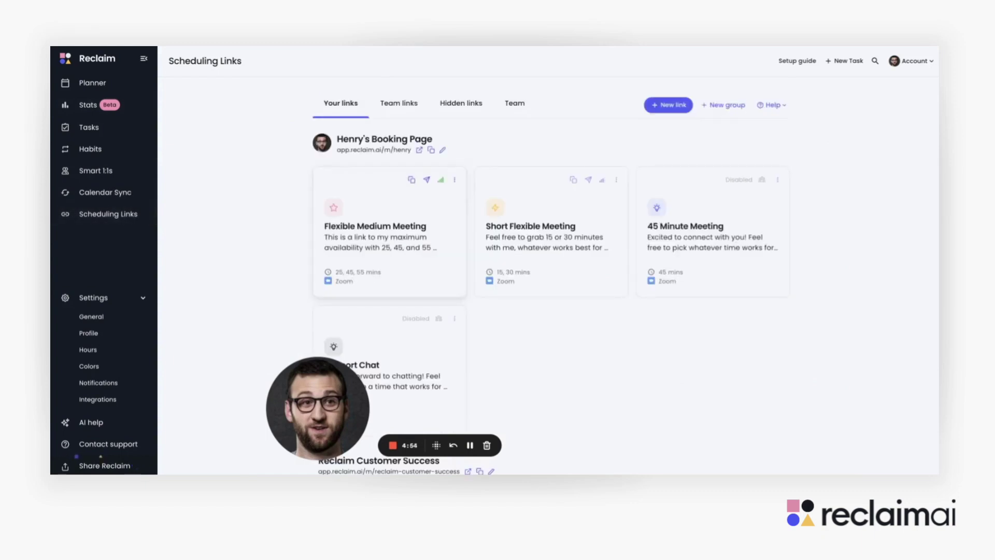
pyautogui.click(389, 233)
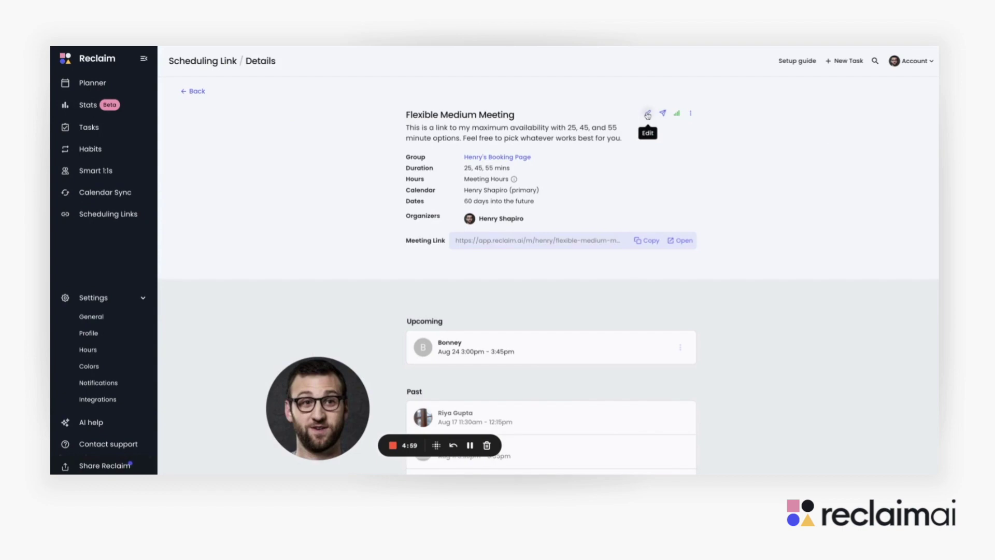
pyautogui.click(647, 112)
pyautogui.scroll(-15, 551, 225)
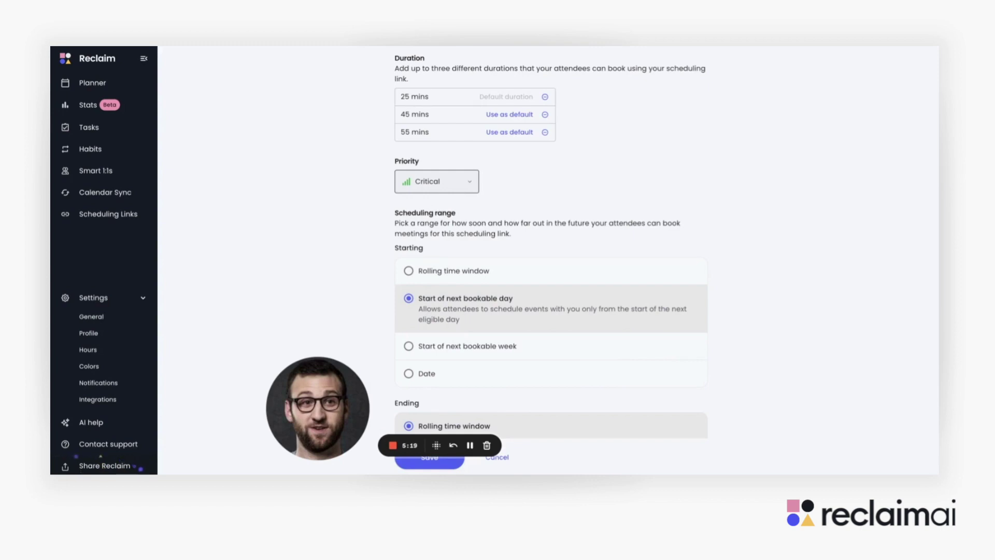
pyautogui.click(436, 181)
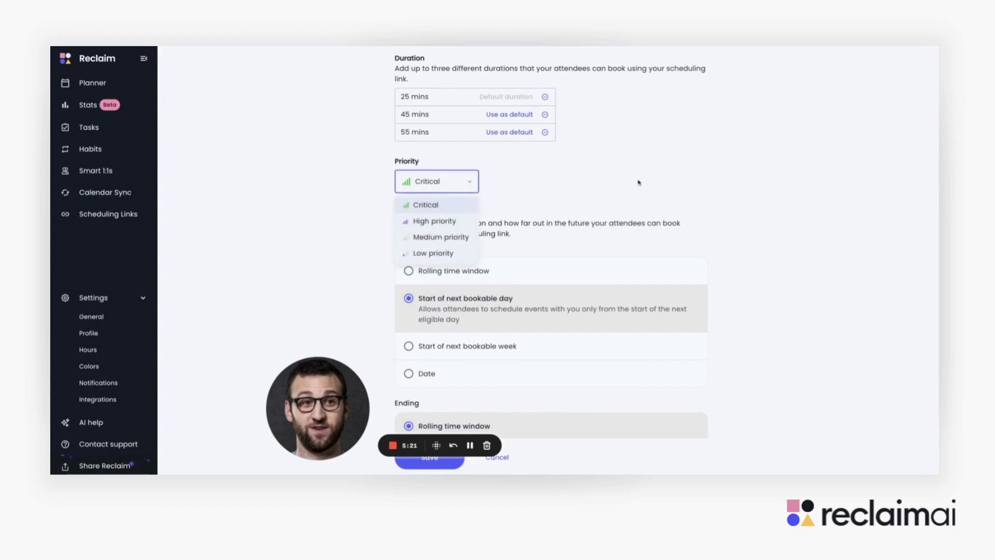
pyautogui.click(618, 175)
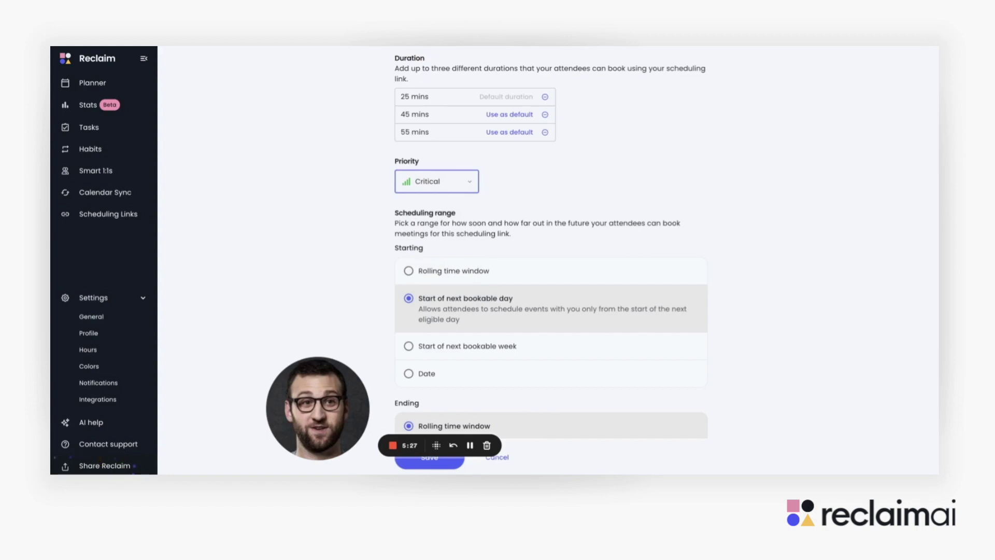
pyautogui.scroll(-6, 551, 259)
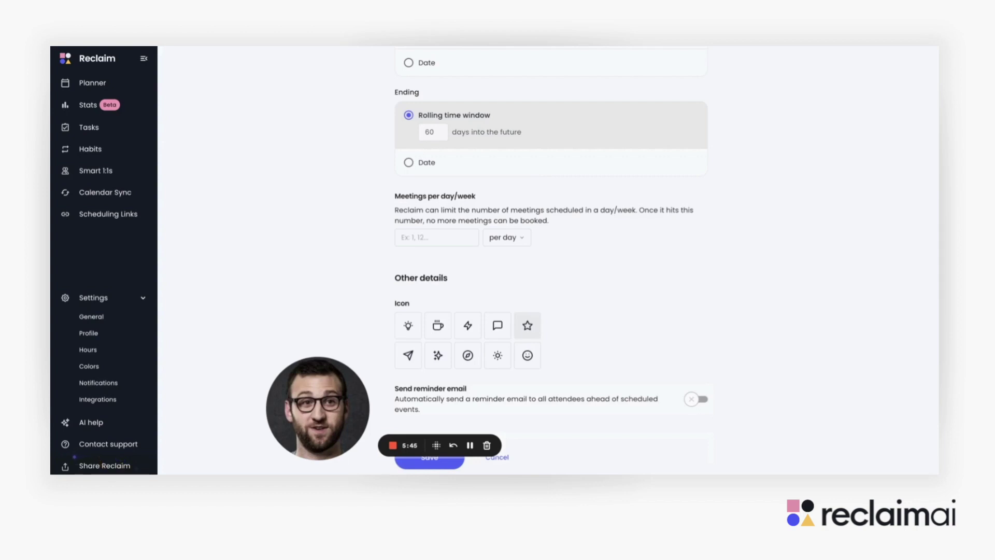
pyautogui.scroll(4, 550, 239)
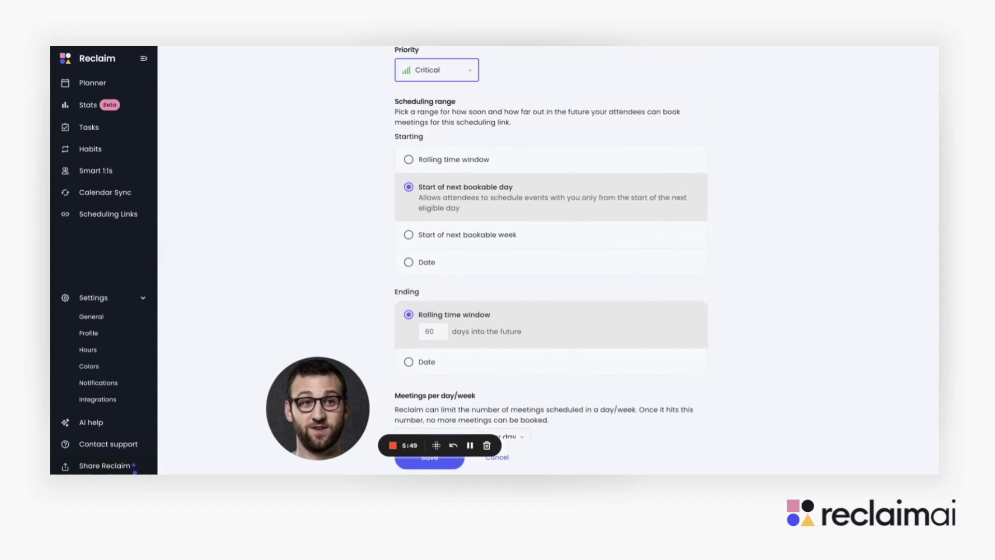
pyautogui.scroll(4, 551, 238)
pyautogui.click(456, 261)
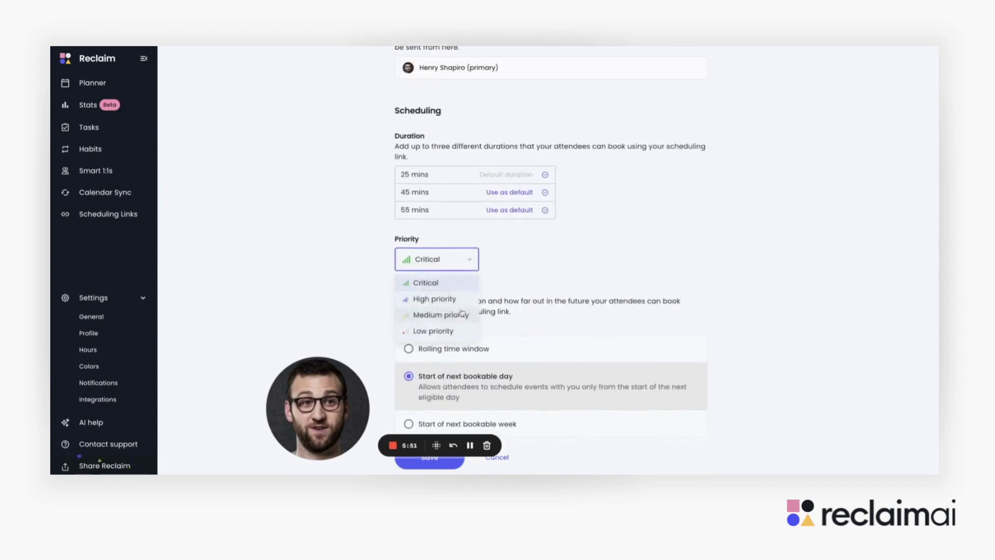
pyautogui.click(506, 282)
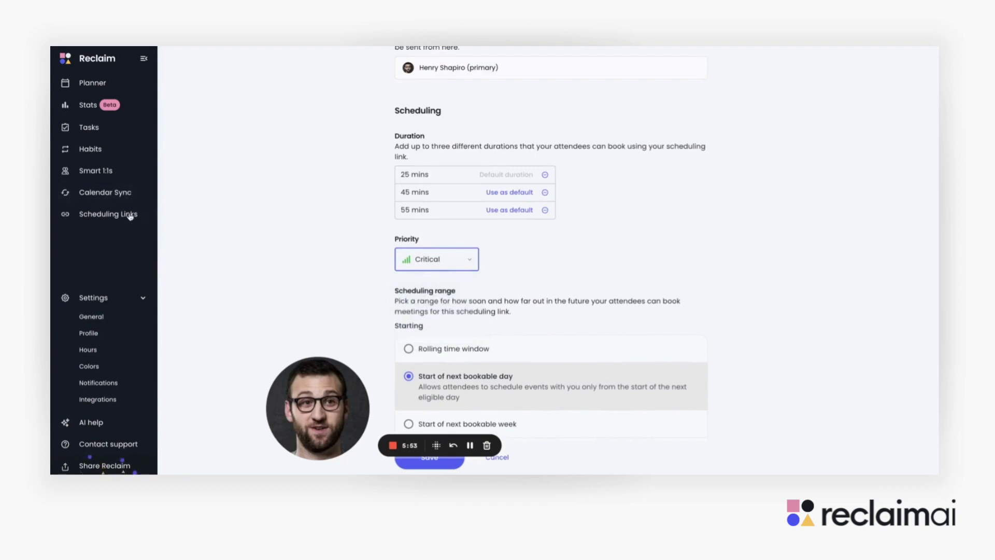
pyautogui.click(115, 83)
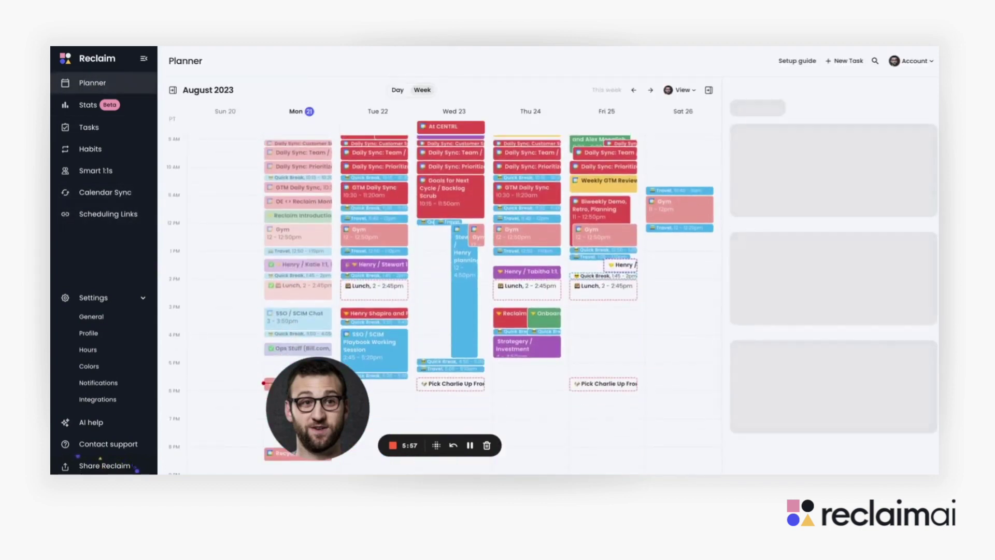
# Advance the planner to September 10–16 and view the Daily Sync: Team / User Analytics priority levels
pyautogui.click(651, 90)
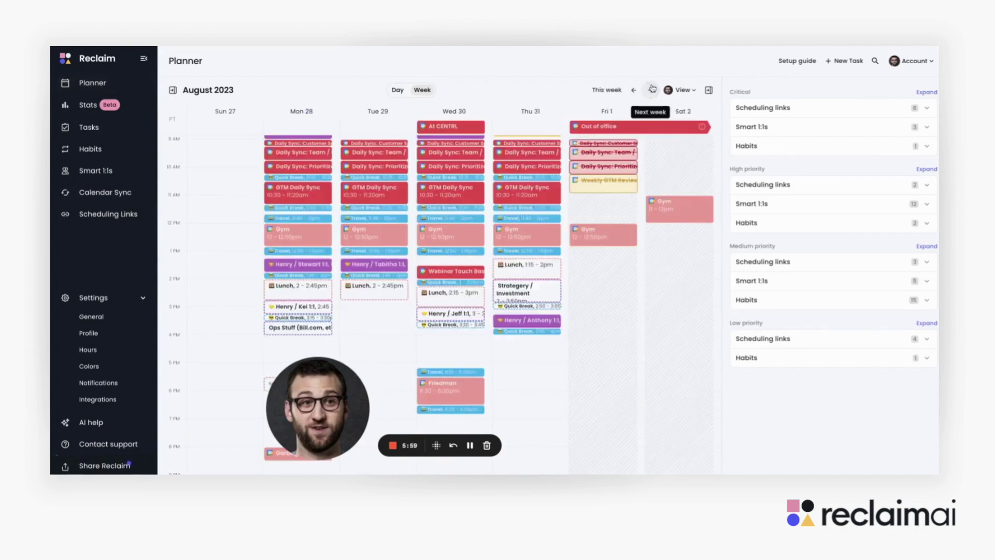
pyautogui.click(650, 89)
pyautogui.click(651, 90)
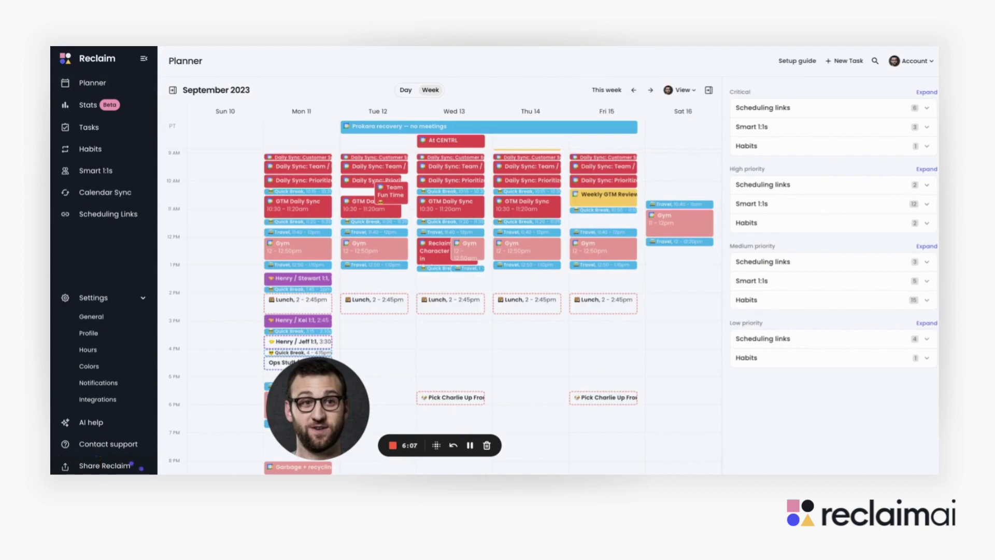
pyautogui.click(531, 168)
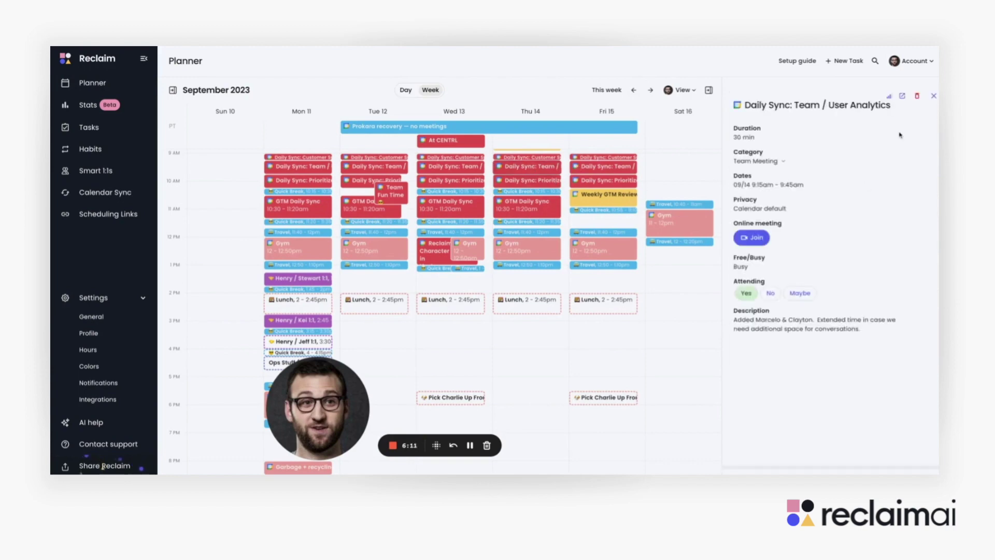
pyautogui.click(889, 96)
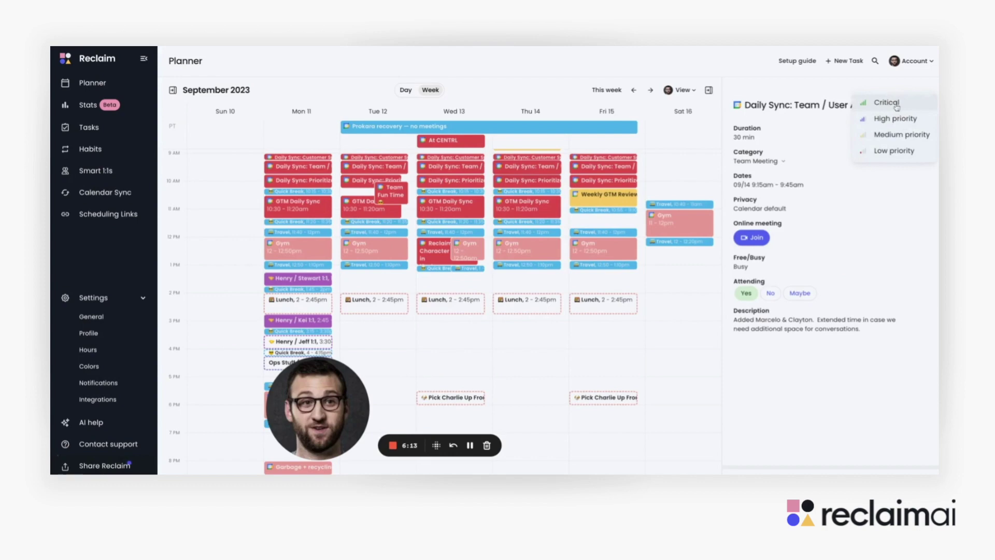
# Leave the Daily Sync priority unchanged, close its details, and open the Weekly GTM Review meeting
pyautogui.click(803, 78)
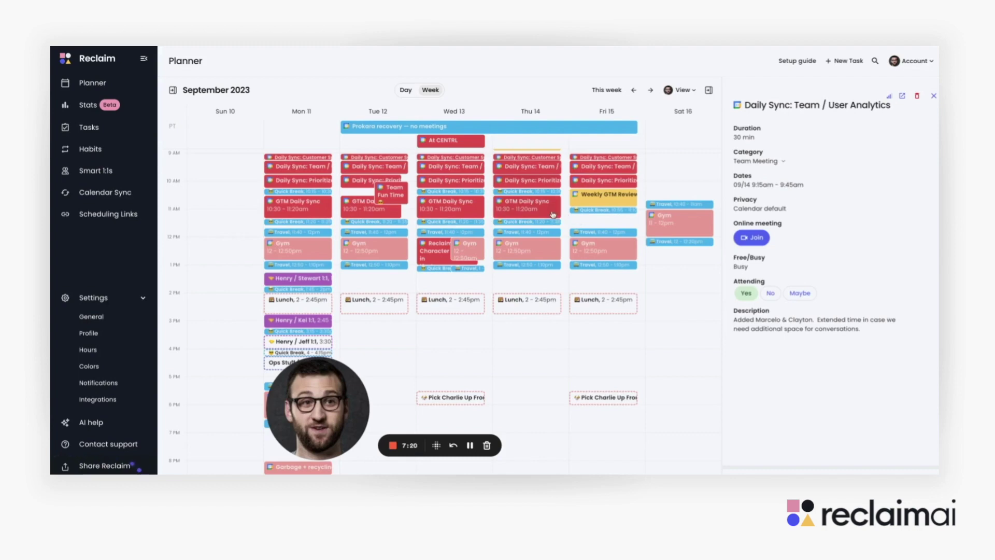
pyautogui.scroll(1, 553, 214)
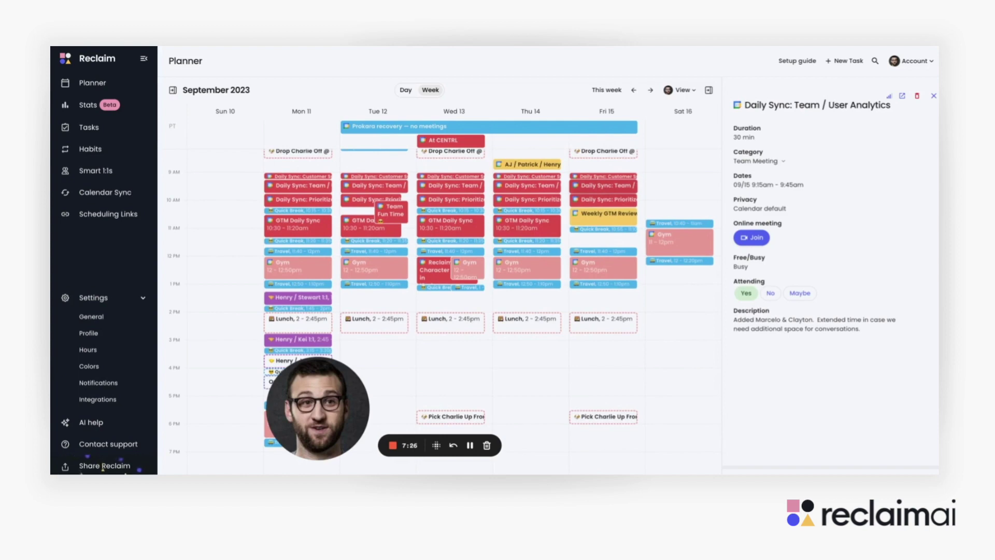
pyautogui.press('Escape')
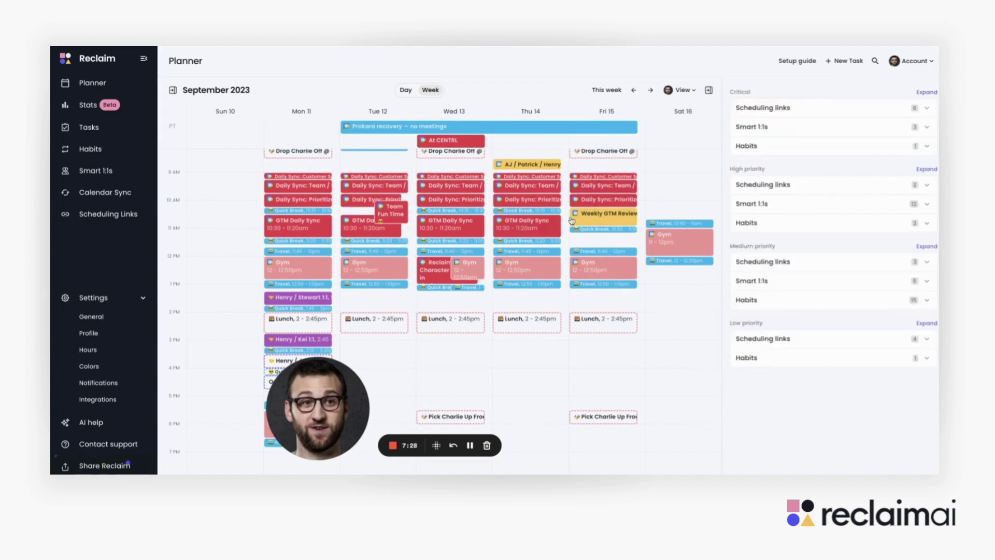
pyautogui.click(602, 216)
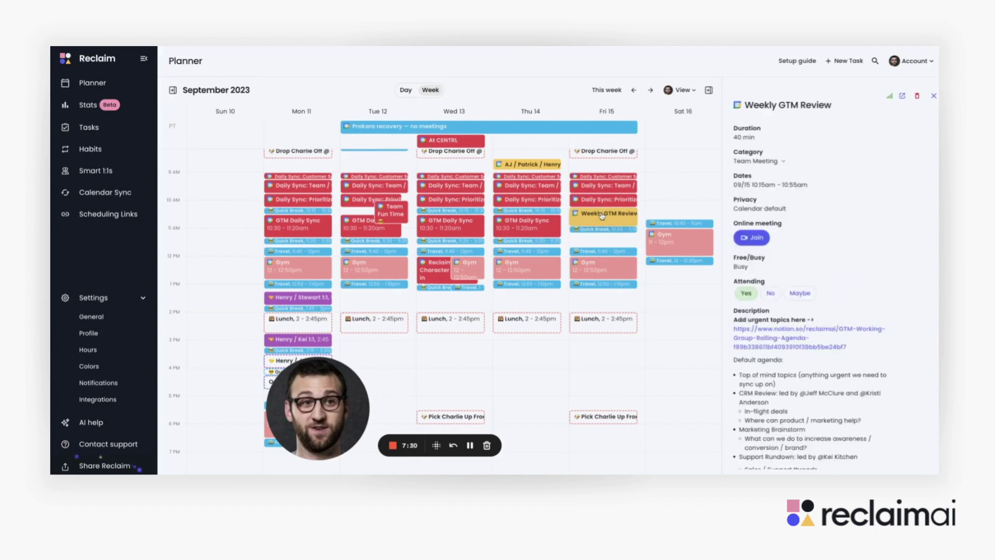
# Check the Weekly GTM Review priority without changing it, then browse the Scheduling Links page
pyautogui.click(889, 96)
pyautogui.click(847, 76)
pyautogui.click(117, 213)
pyautogui.scroll(-2, 534, 255)
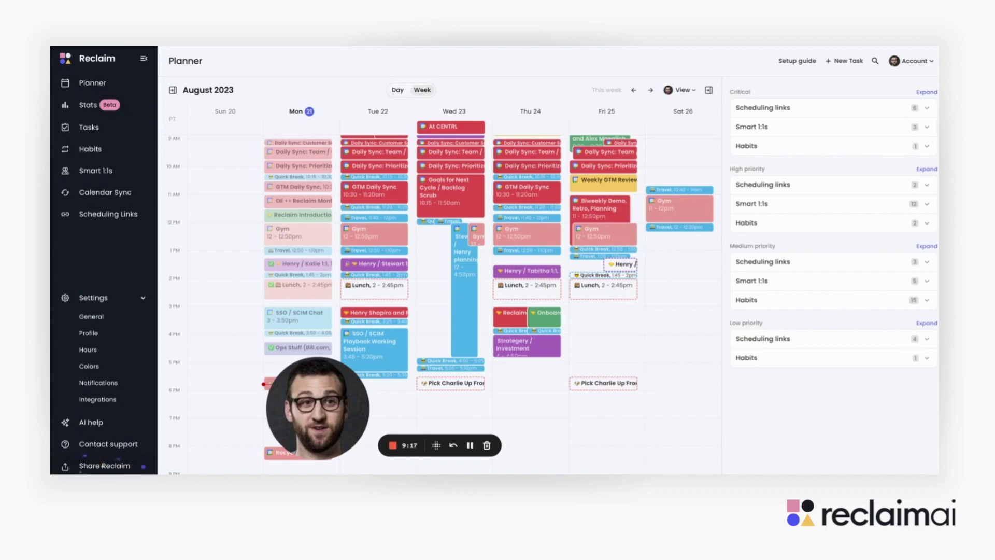
# Set the 25 August Weekly GTM Review meeting to Critical priority
pyautogui.click(587, 181)
pyautogui.click(900, 99)
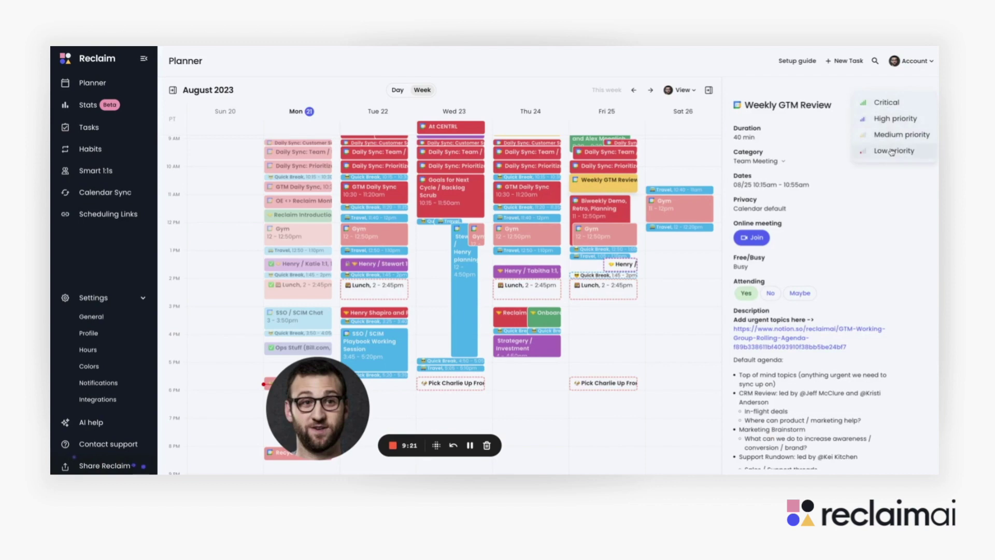
pyautogui.click(876, 102)
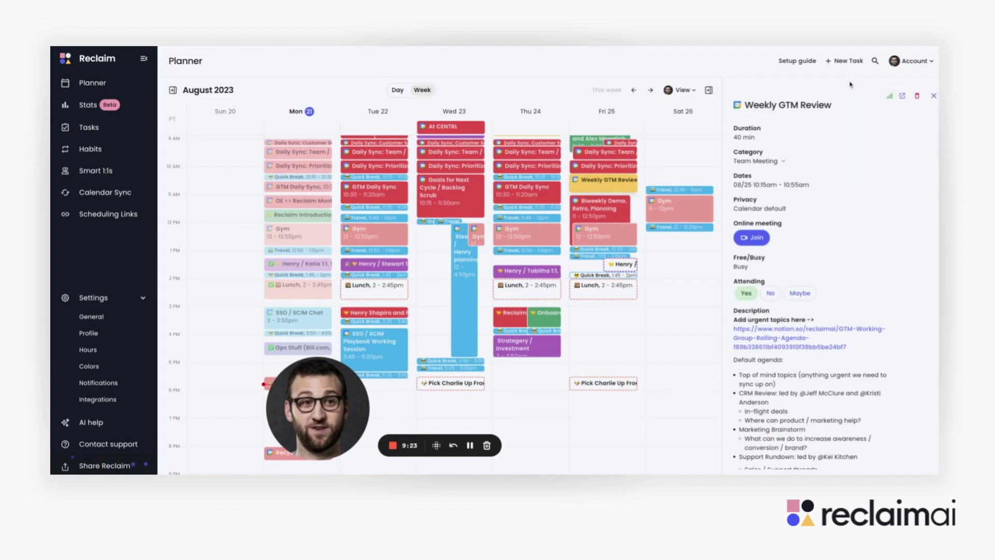
# Try switching the recurring Weekly GTM Review to High priority, then cancel the series-change dialog
pyautogui.rightClick(617, 182)
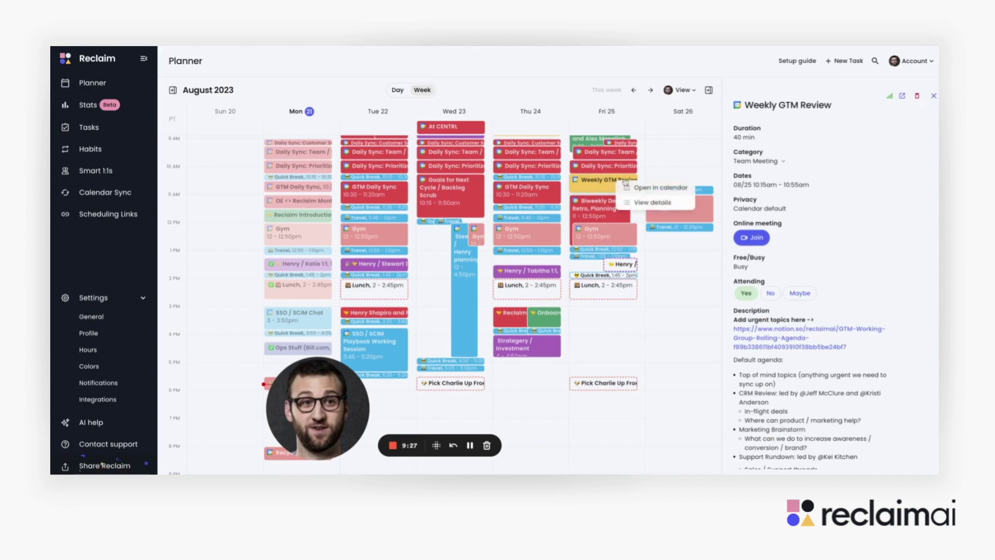
pyautogui.click(601, 181)
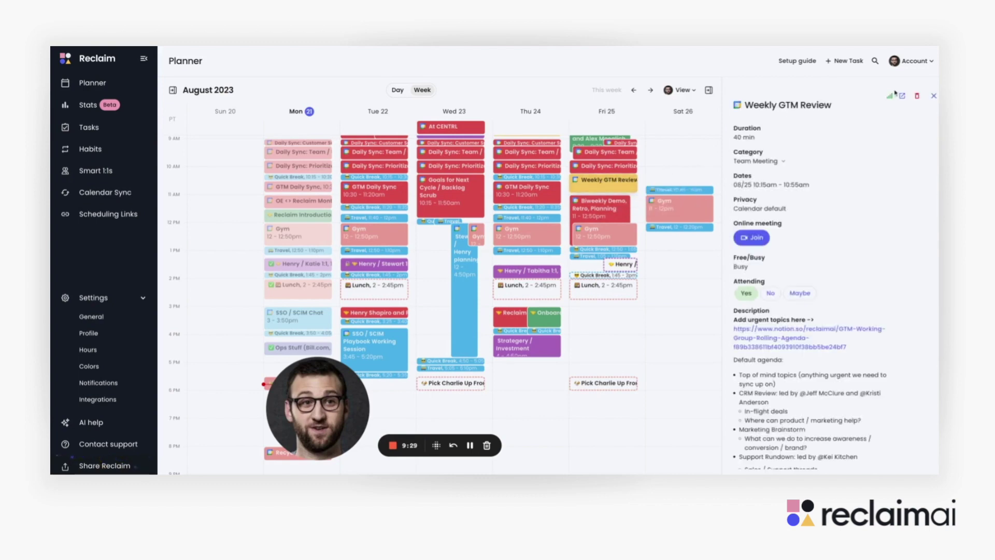
pyautogui.click(889, 96)
pyautogui.click(881, 119)
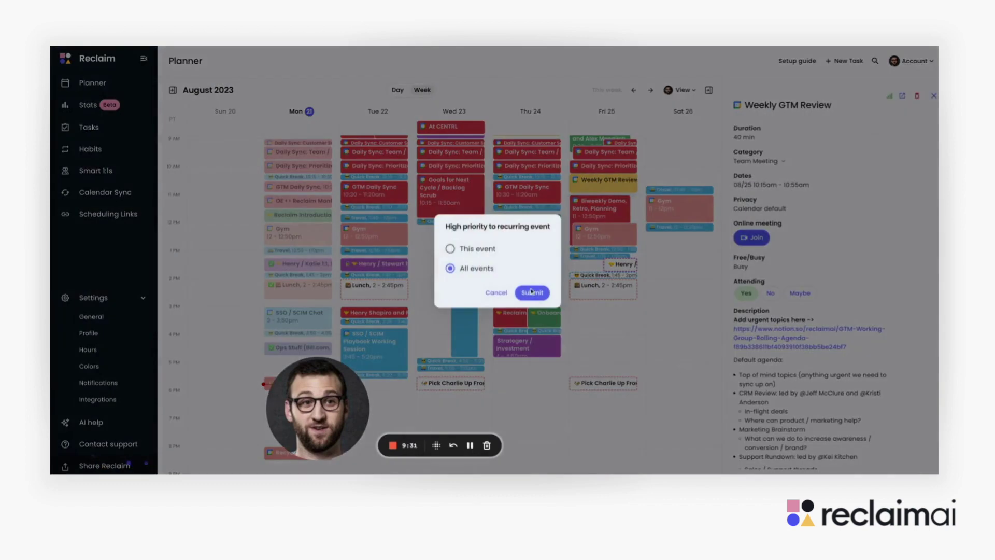
pyautogui.click(492, 292)
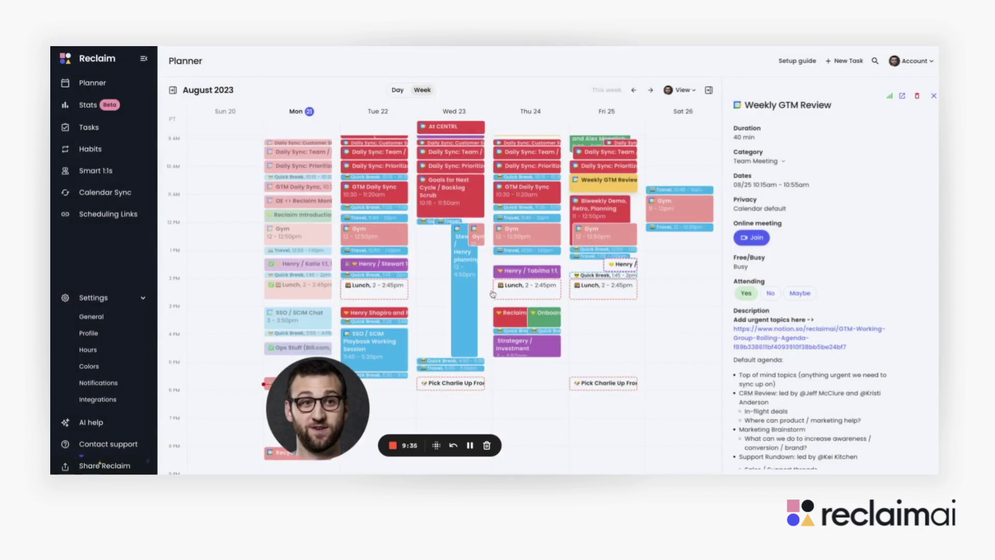